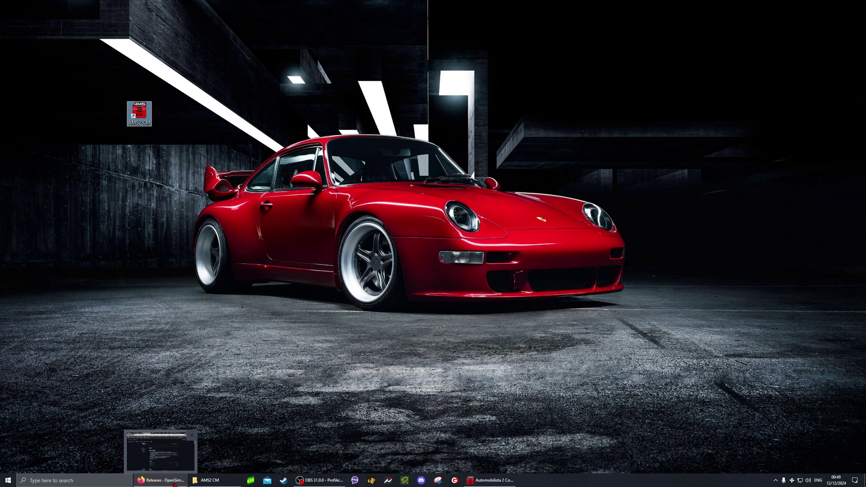
- Restore the Firefox window from the AMS2CM releases page and switch to the AMS2 Tracks tab
click(148, 482)
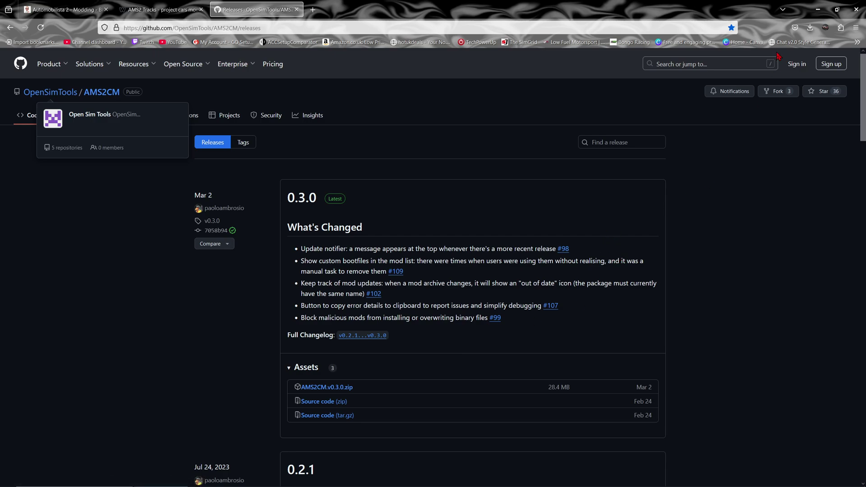
click(157, 12)
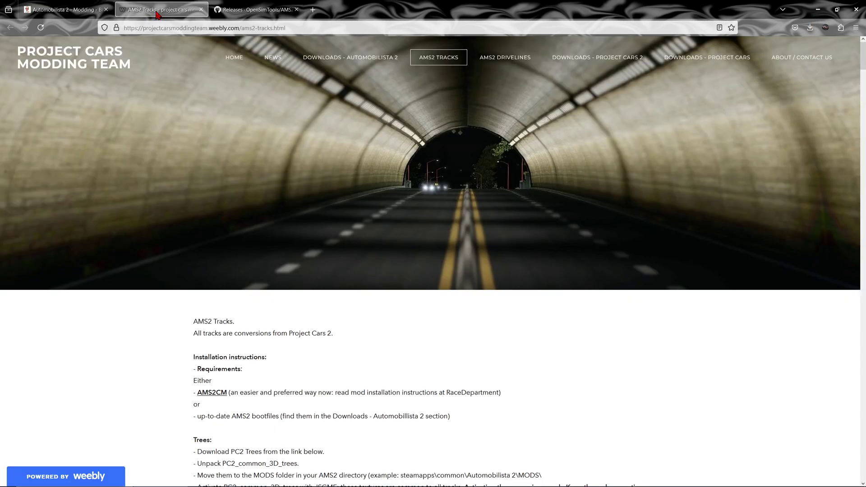
- Browse the AMS2 track downloads such as Mugello and Zolder
scroll(404, 156, down, 15)
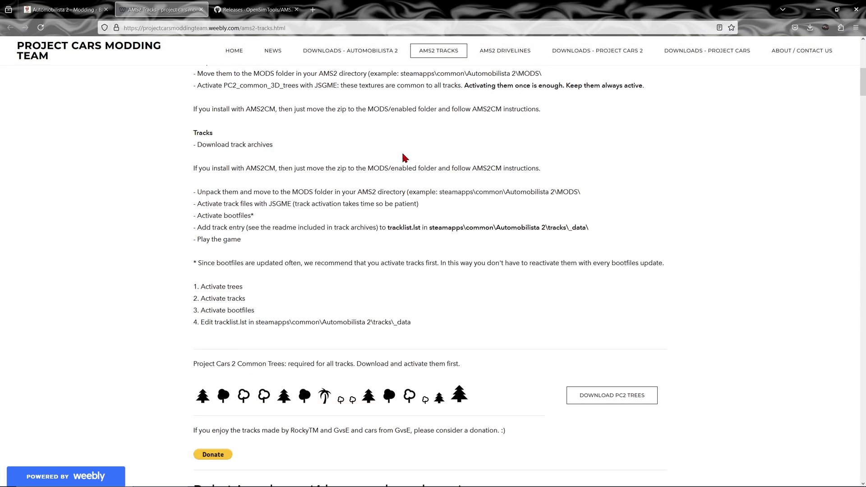
scroll(198, 149, down, 20)
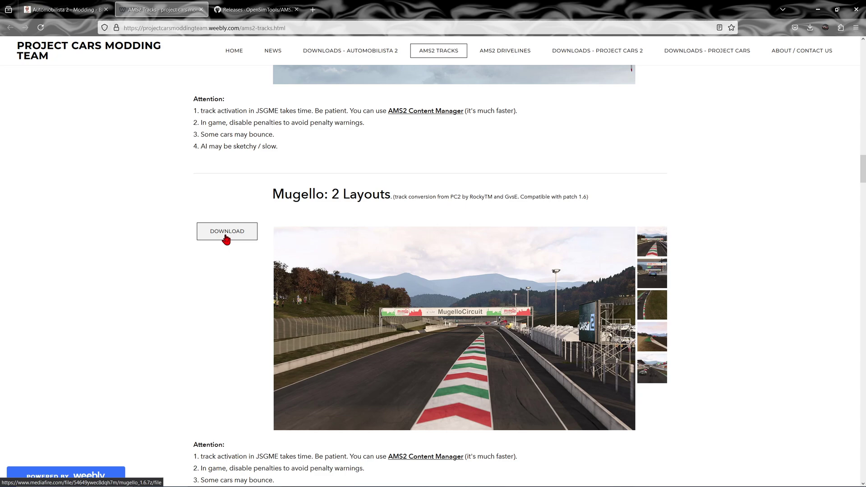
scroll(261, 201, down, 5)
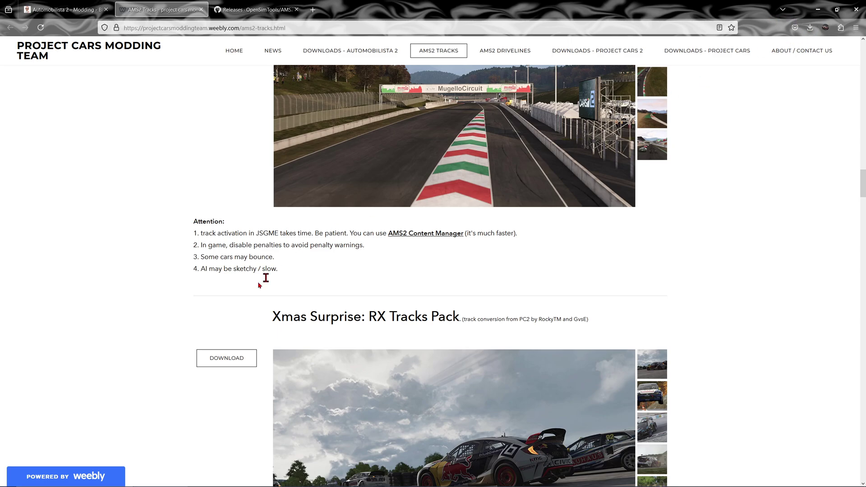
scroll(151, 85, down, 14)
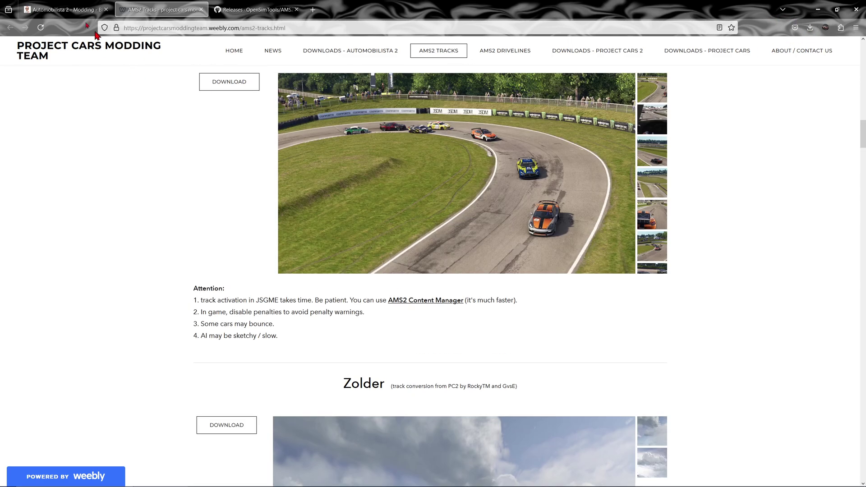
- Switch to the Automobilista 2 - Modding blog and skim it
click(48, 10)
scroll(396, 197, down, 3)
scroll(388, 187, up, 3)
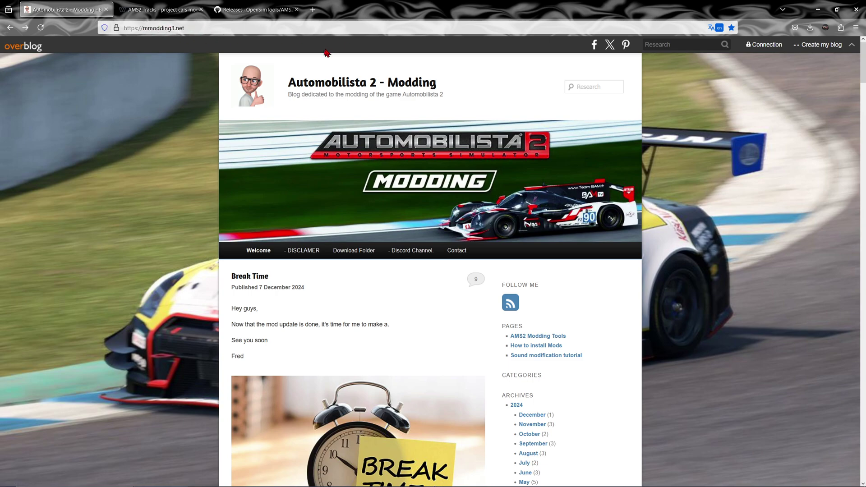
- Follow the blog's Download Folder link to the Thunderflash mods MediaFire folder
scroll(348, 213, down, 10)
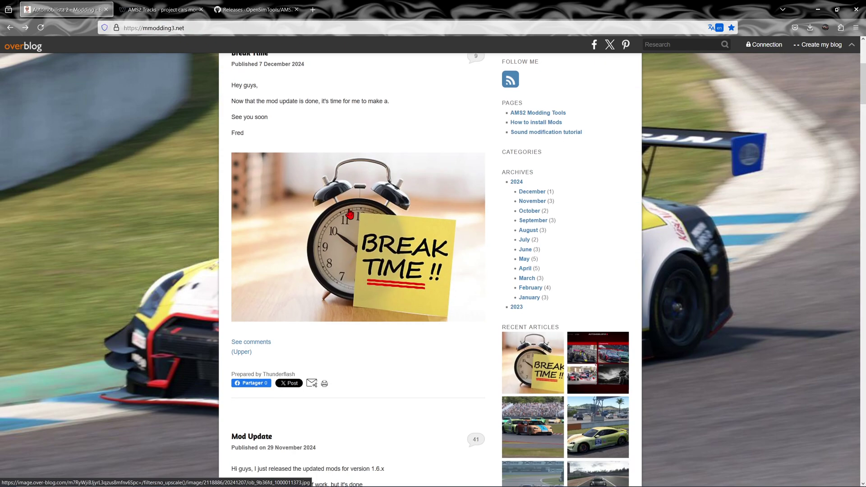
scroll(352, 210, up, 10)
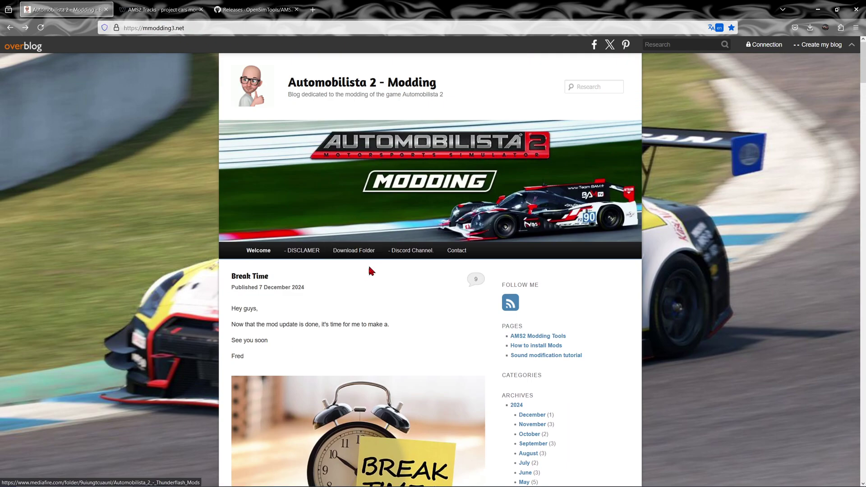
click(355, 252)
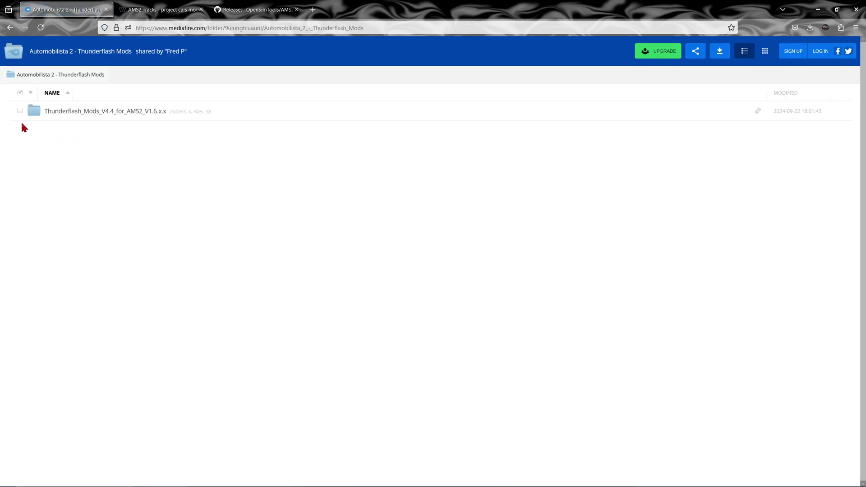
- Open Thunderflash_Mods_V4.4 and then the 30-Toyota_GT86_RB_V1.02.7z file page
click(47, 112)
scroll(128, 169, down, 4)
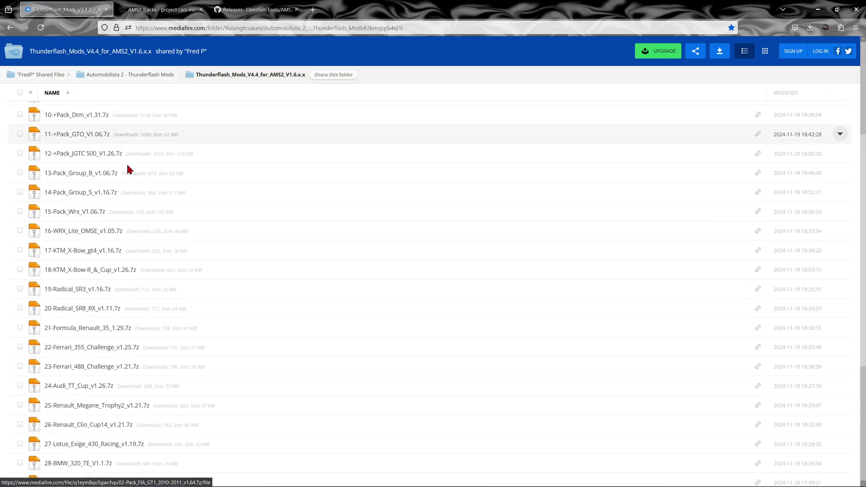
scroll(127, 169, down, 5)
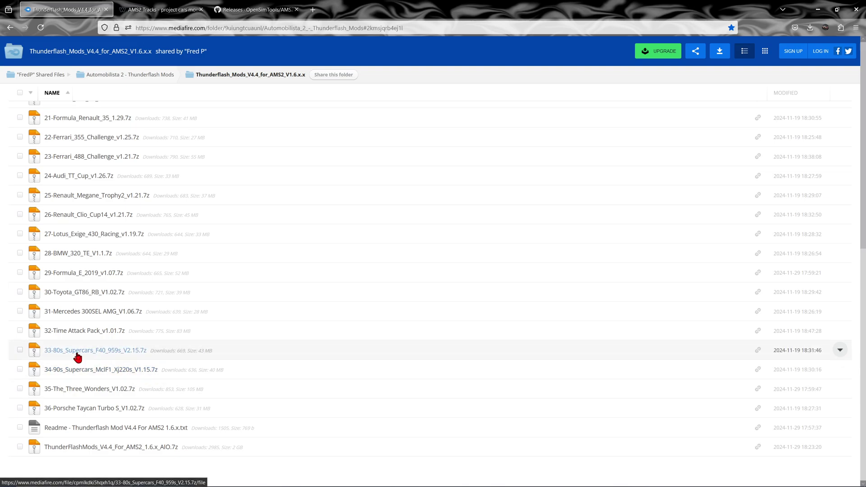
click(67, 294)
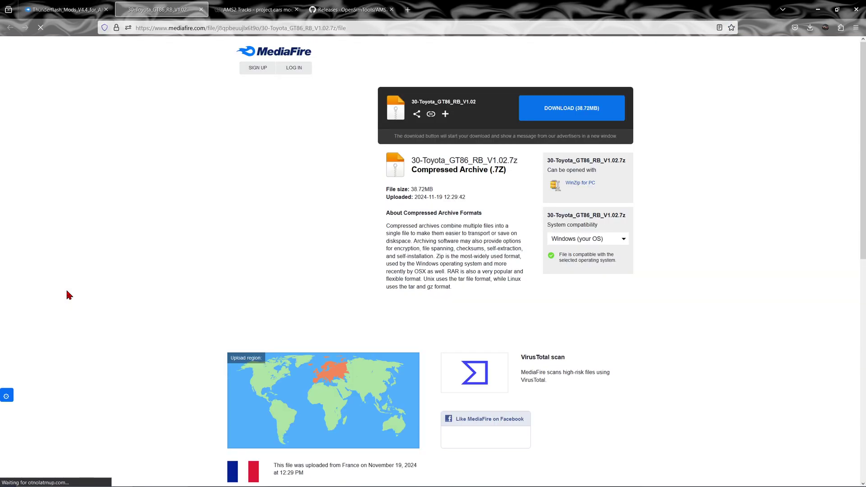
- Download the 38.72MB Toyota GT86 archive, dismiss the ad popup, and show it in its folder
click(560, 112)
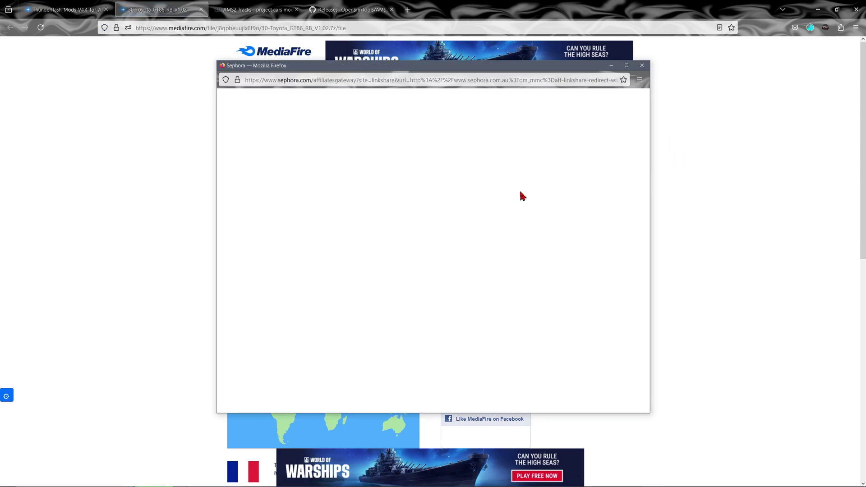
click(642, 65)
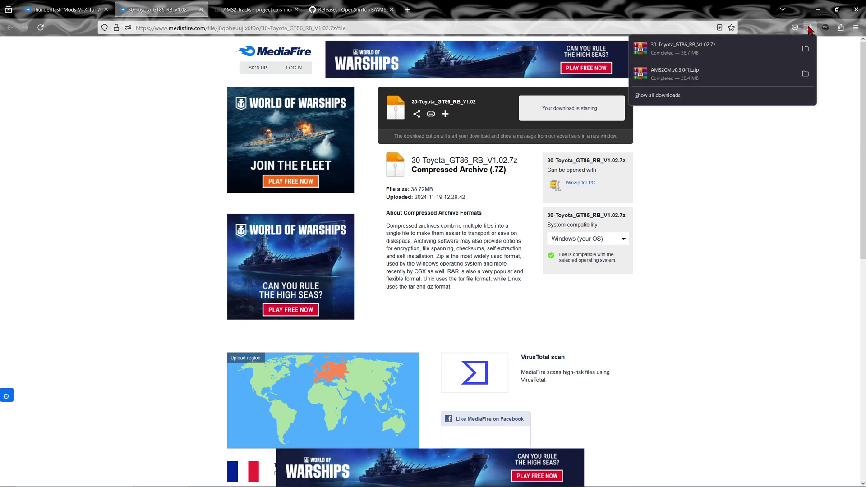
click(805, 48)
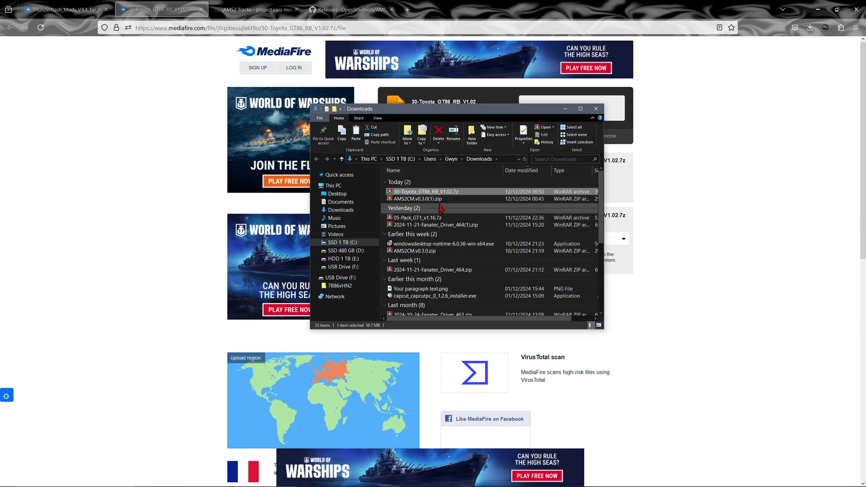
- Cut the 30-Toyota_GT86_RB_V1.02.7z archive from Downloads and clear to the desktop
right_click(443, 193)
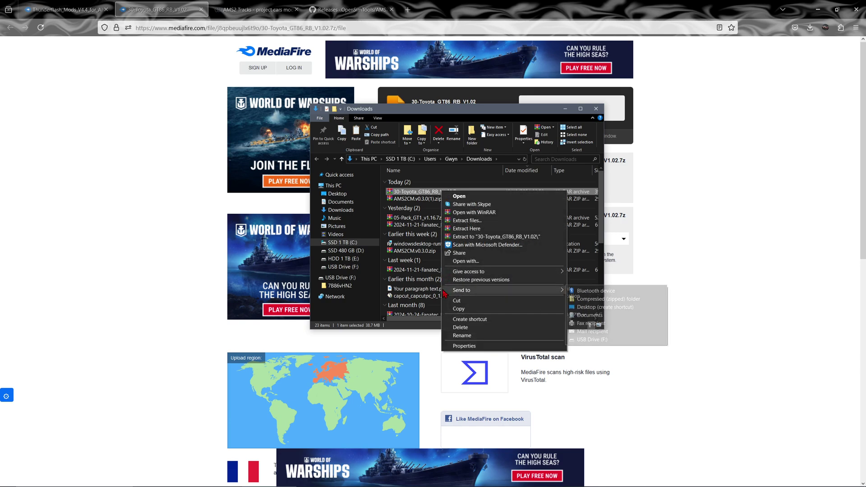
click(458, 301)
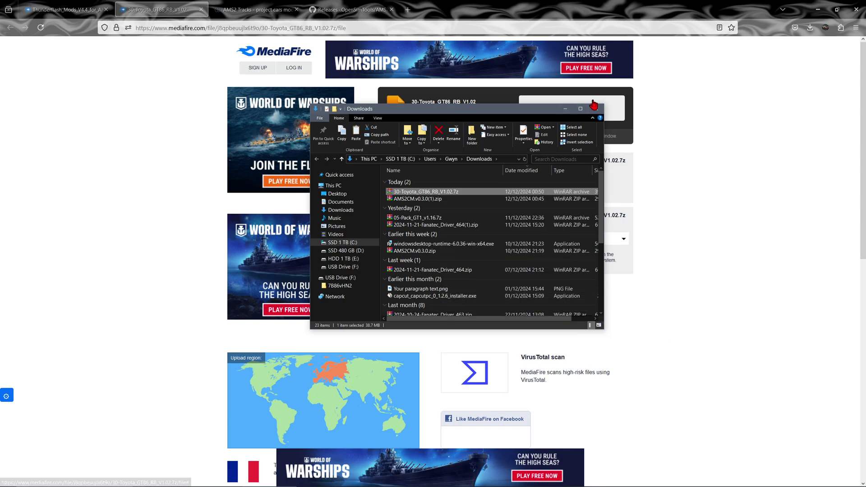
click(596, 108)
key(super+d)
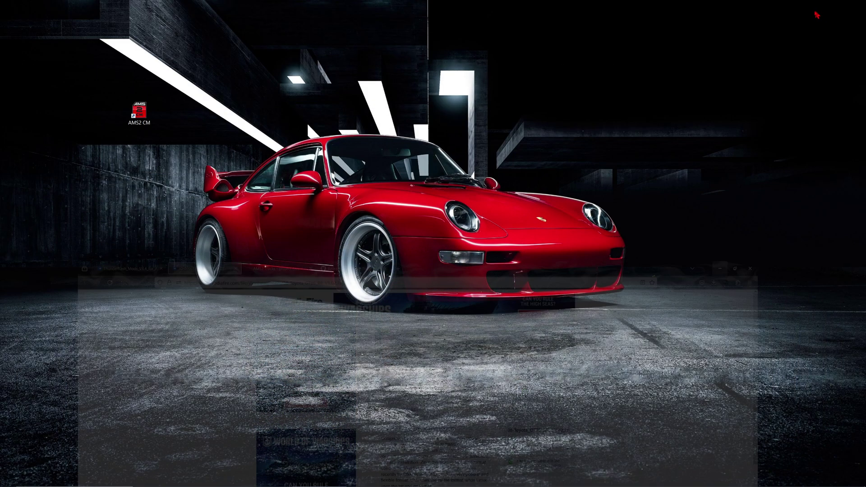
- Paste the archive into the AMS2 CM CARS folder and launch Automobilista 2 Content Manager
click(216, 484)
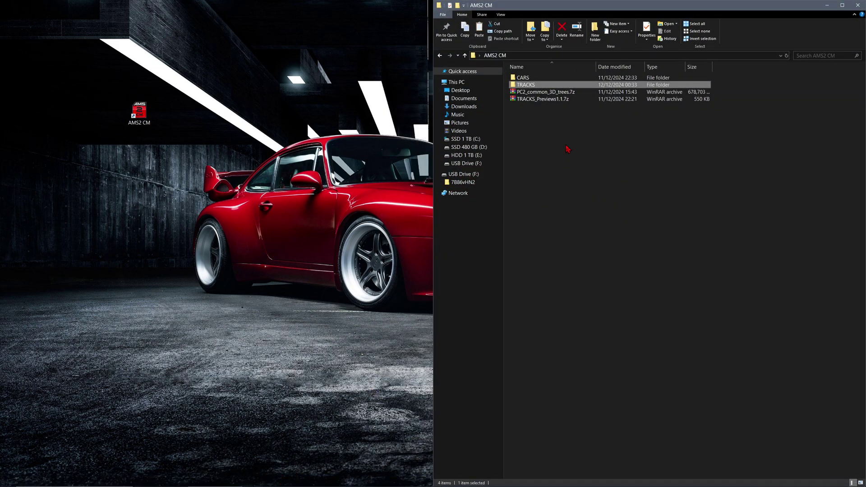
double_click(522, 77)
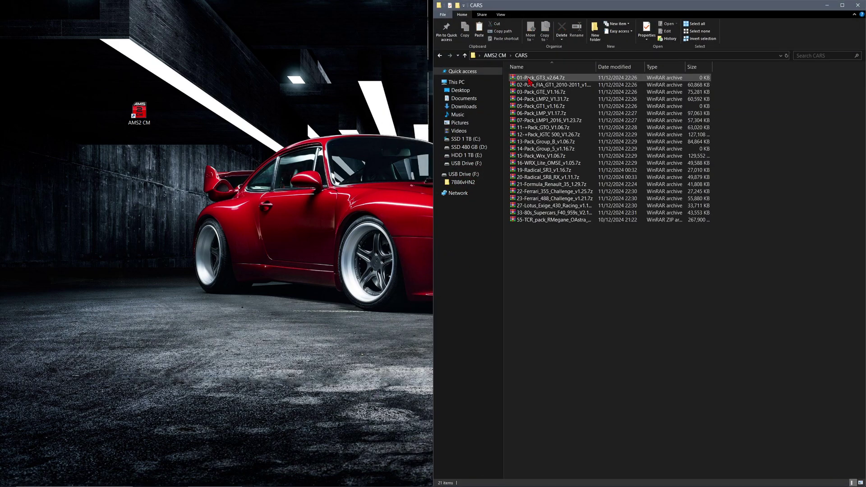
right_click(565, 274)
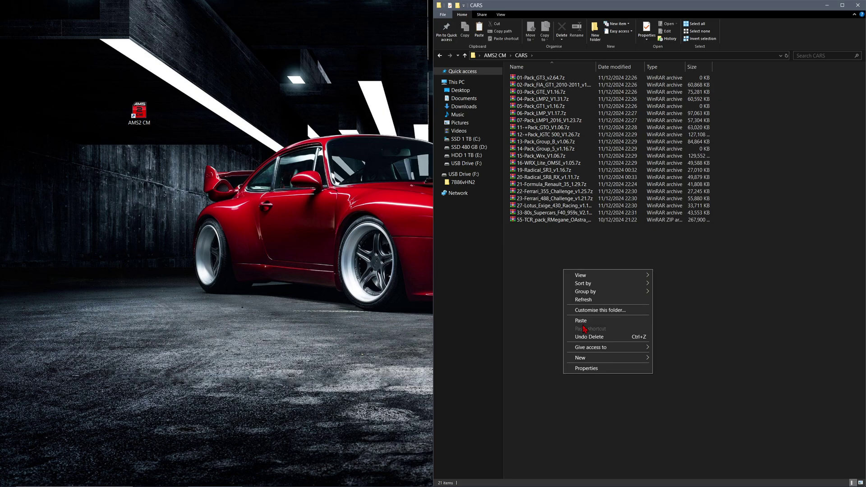
click(583, 321)
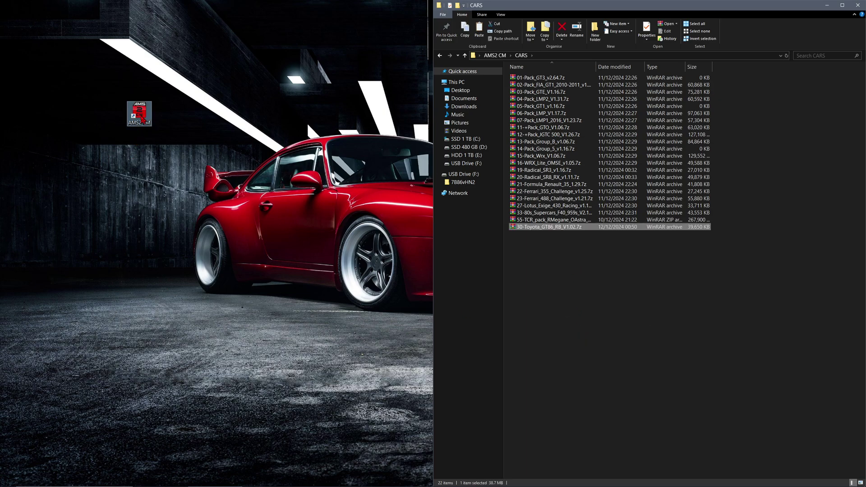
double_click(139, 116)
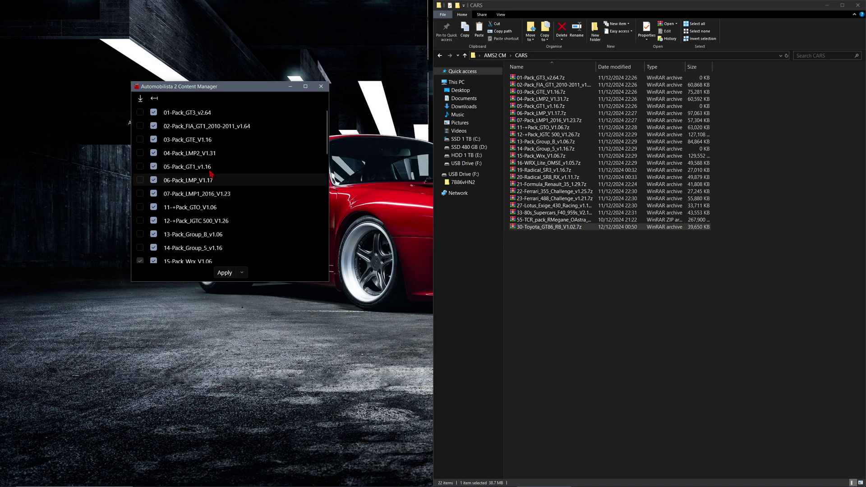
- Maximize Content Manager, snap it to the left half beside Explorer, and review the mod list
scroll(244, 166, down, 3)
click(305, 86)
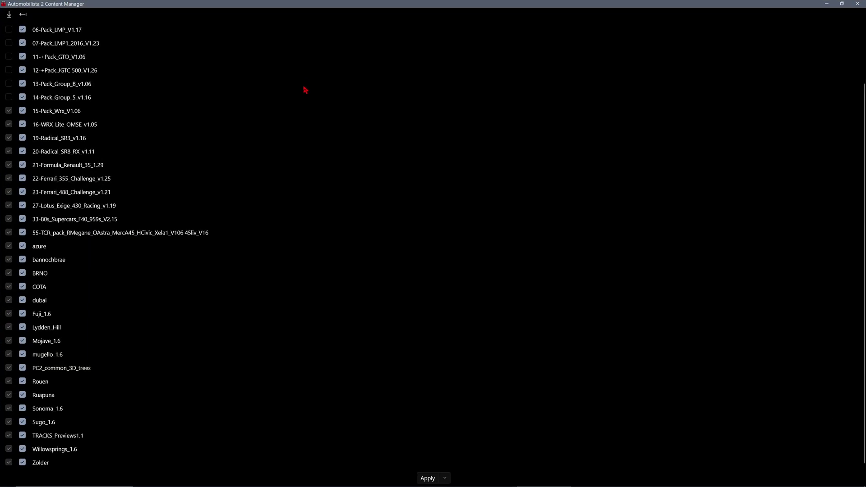
key(super+Left)
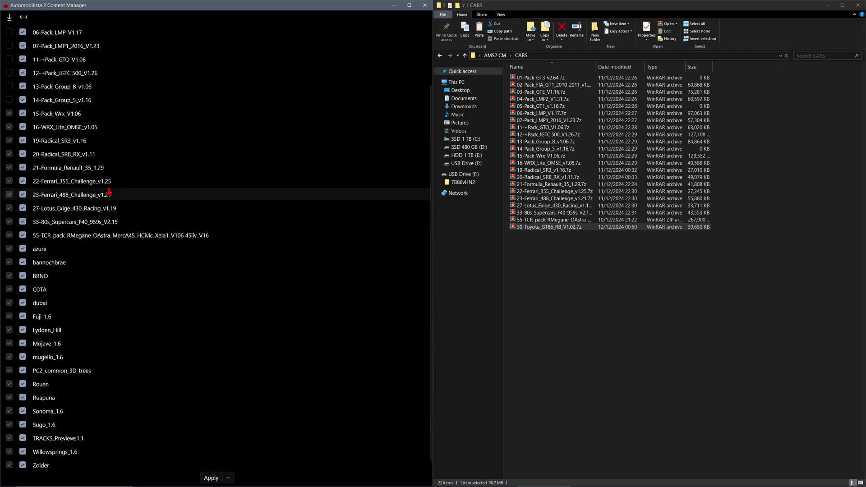
scroll(73, 138, up, 3)
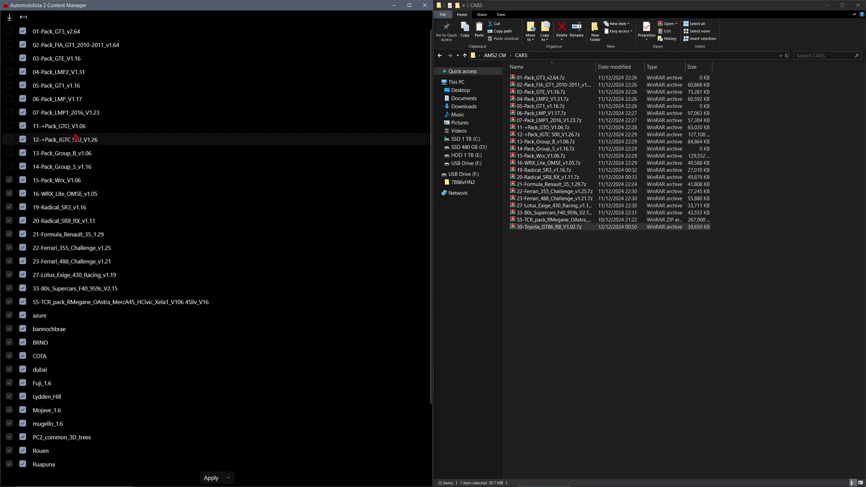
scroll(93, 135, down, 3)
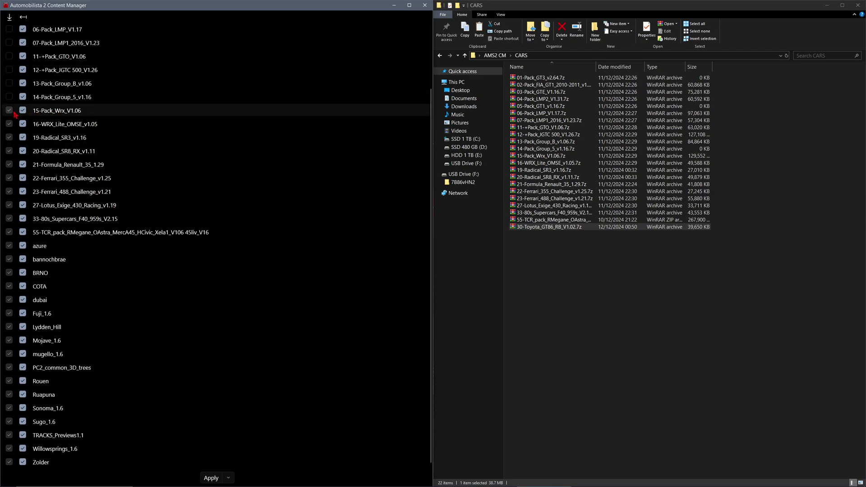
scroll(9, 100, up, 3)
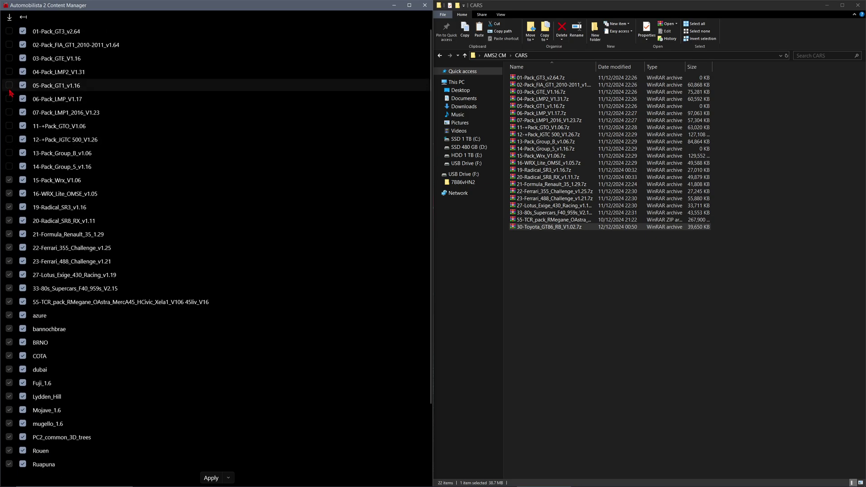
- Disable car packs 01-Pack_GT3 through 14-Pack_Group_5
click(22, 32)
click(23, 45)
click(23, 58)
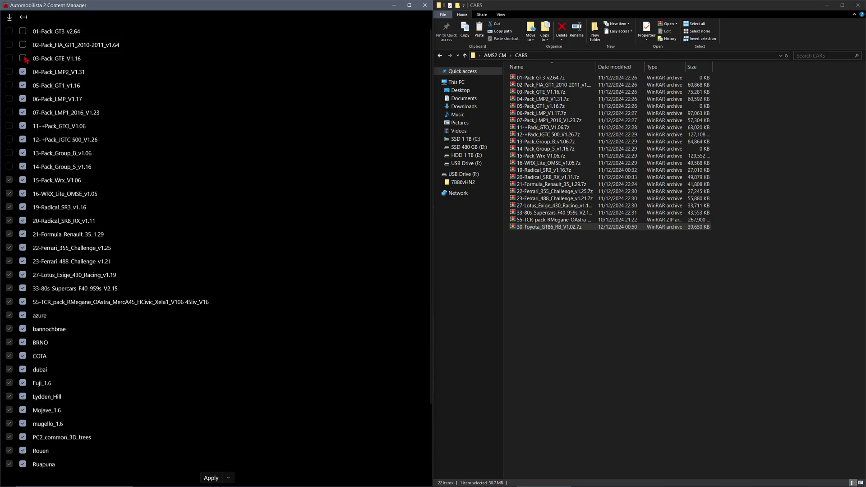
click(23, 73)
click(22, 86)
click(23, 99)
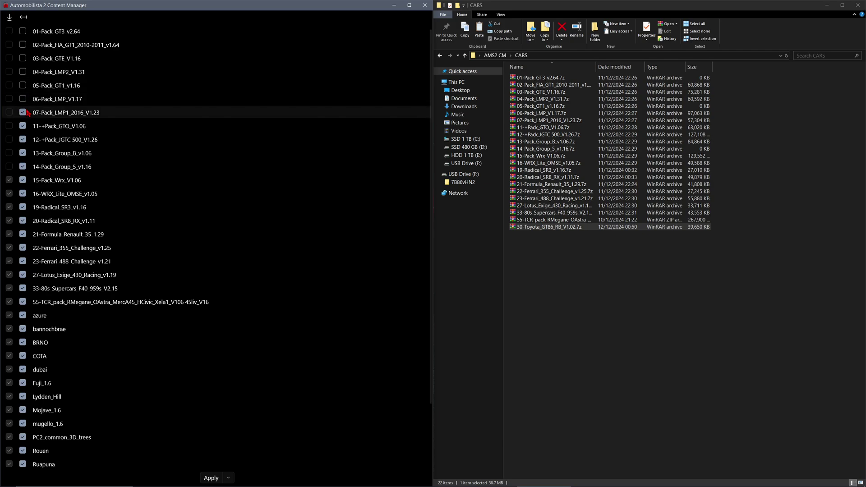
click(23, 113)
click(23, 127)
click(22, 140)
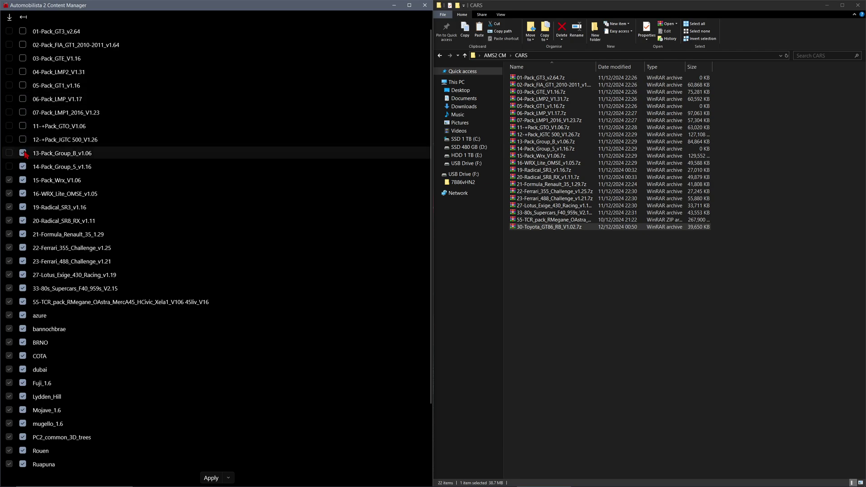
click(22, 153)
click(22, 167)
- Drag in 30-Toyota_GT86_RB_V1.02.7z from Explorer, tick it, and apply the changes
scroll(221, 152, down, 2)
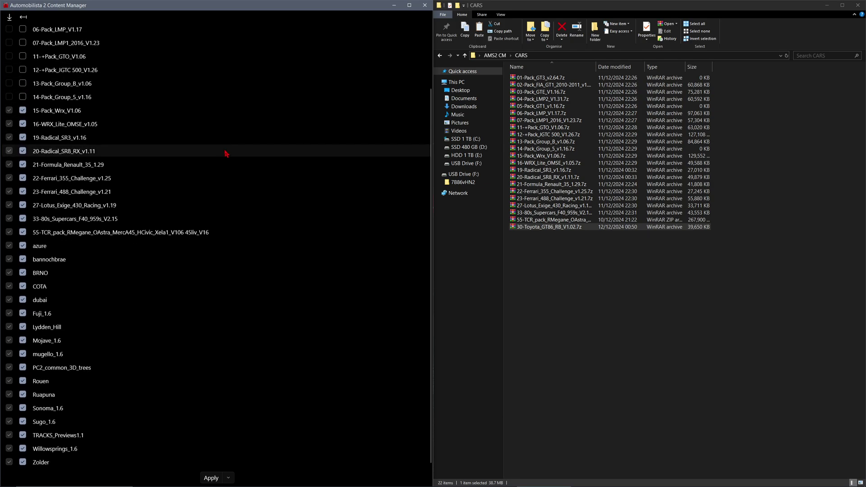
drag(561, 228, 299, 329)
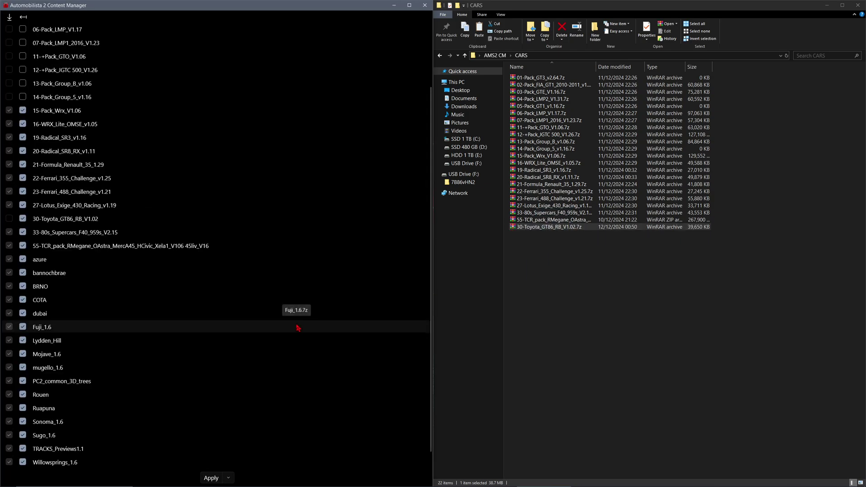
scroll(260, 313, up, 5)
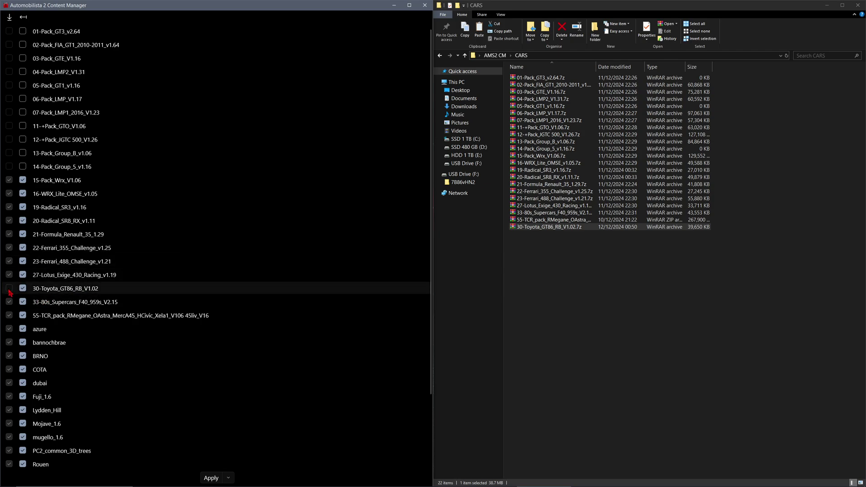
click(25, 290)
click(211, 478)
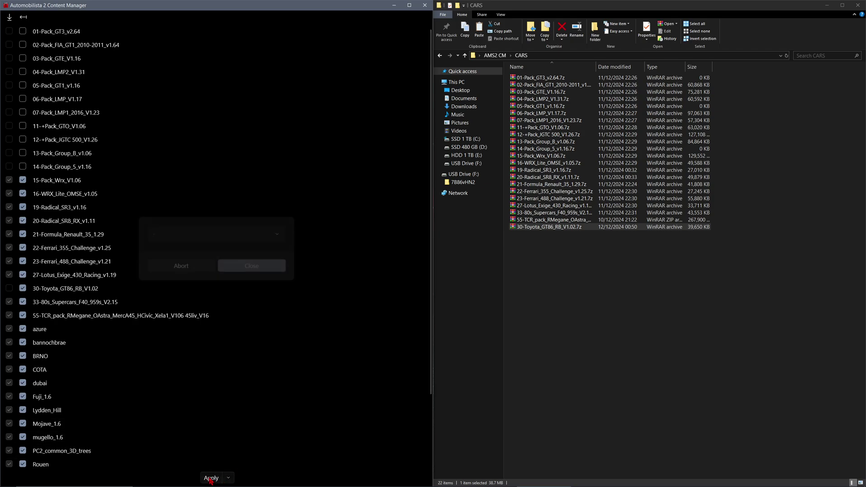
- Expand the progress dialog's log to watch packs uninstall and mods install
click(275, 235)
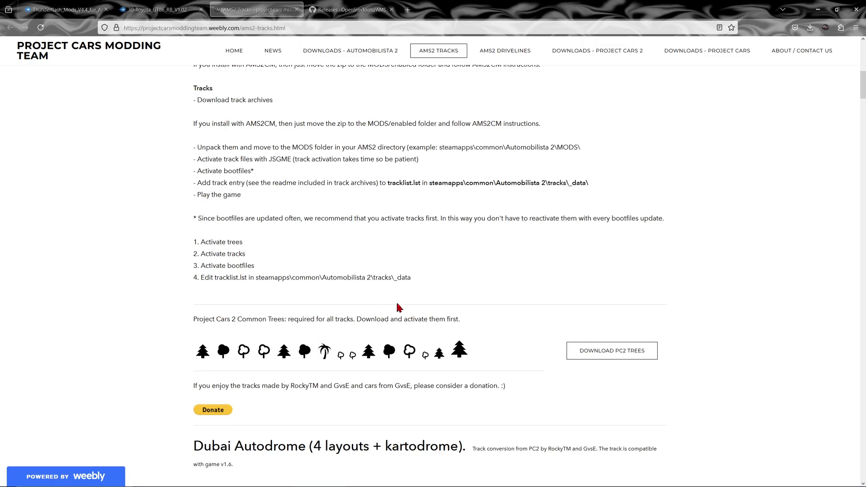
- Scroll through AMS2 track downloads like California Highway, then return to the Thunderflash_Mods MediaFire tab
scroll(434, 174, up, 10)
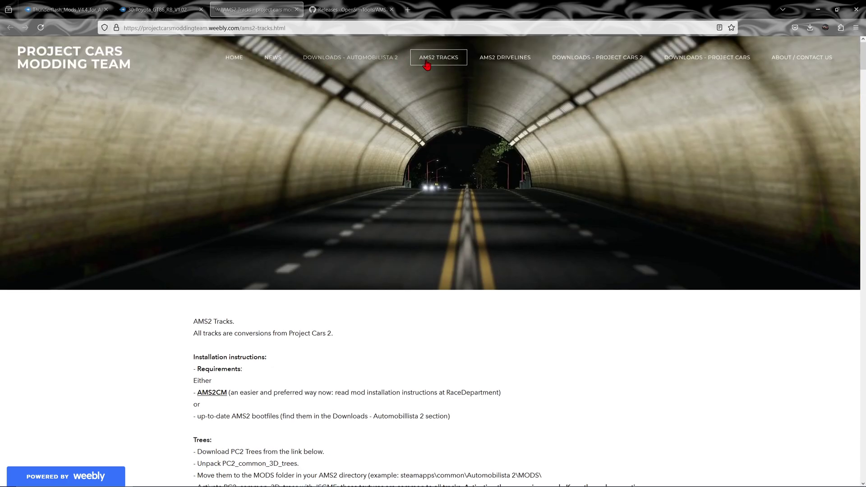
scroll(387, 98, down, 10)
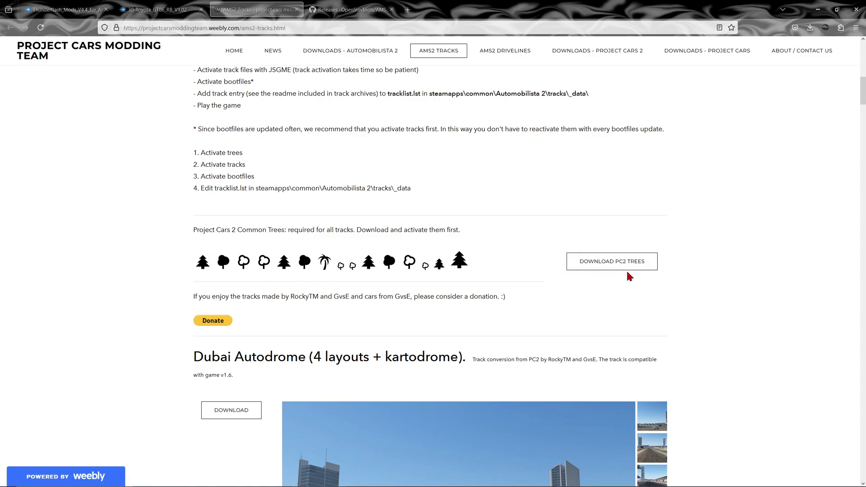
scroll(380, 234, down, 5)
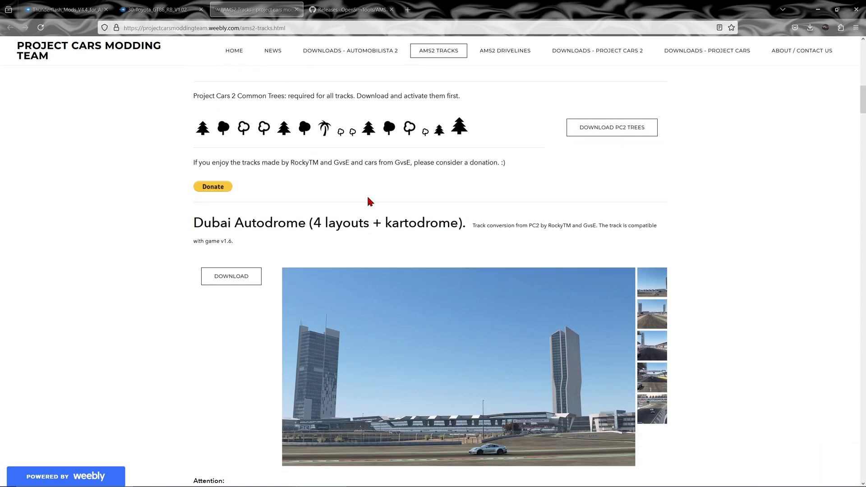
scroll(370, 204, down, 6)
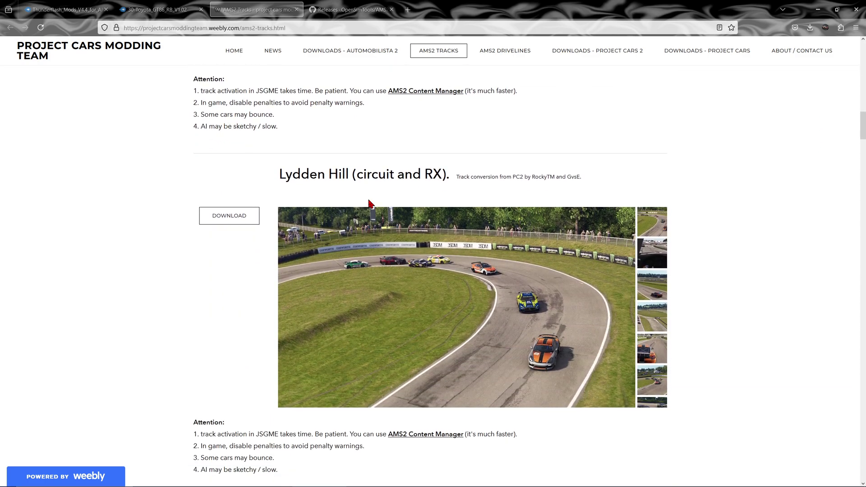
scroll(369, 204, down, 4)
scroll(405, 207, up, 4)
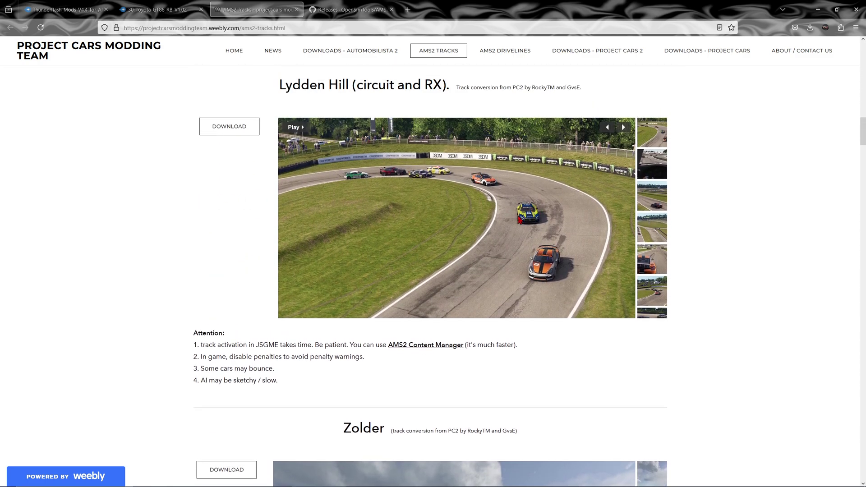
scroll(492, 218, down, 4)
scroll(492, 218, down, 11)
scroll(258, 255, up, 3)
scroll(499, 299, down, 11)
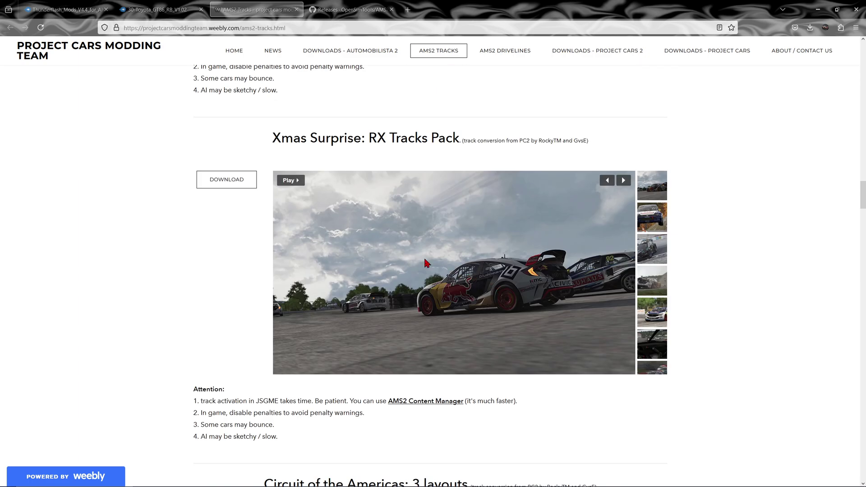
scroll(405, 262, up, 3)
scroll(430, 267, down, 4)
scroll(431, 266, up, 5)
scroll(421, 252, down, 6)
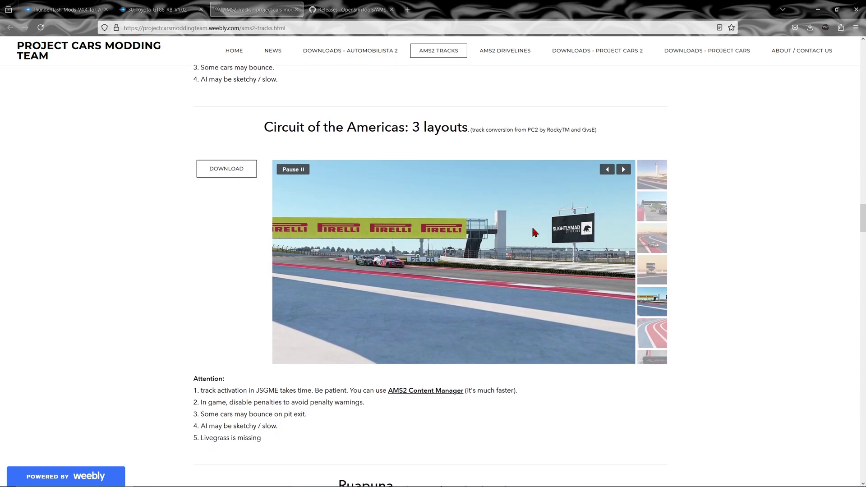
scroll(479, 237, down, 4)
scroll(479, 238, down, 10)
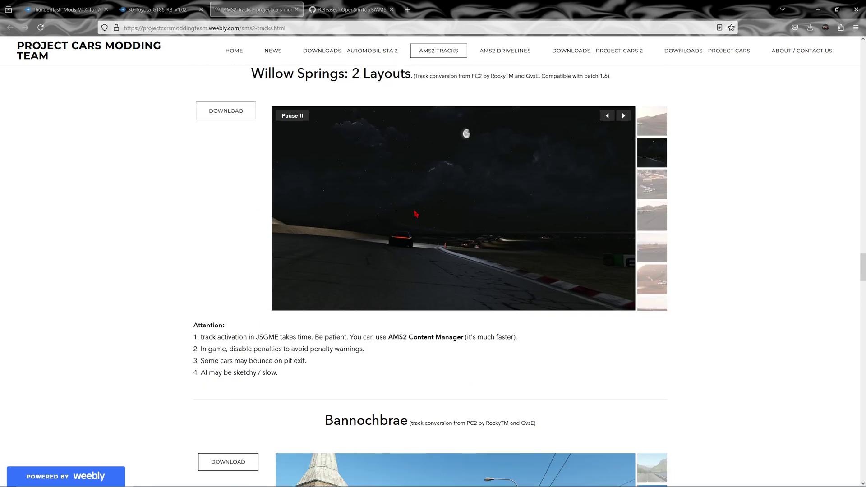
scroll(418, 220, down, 18)
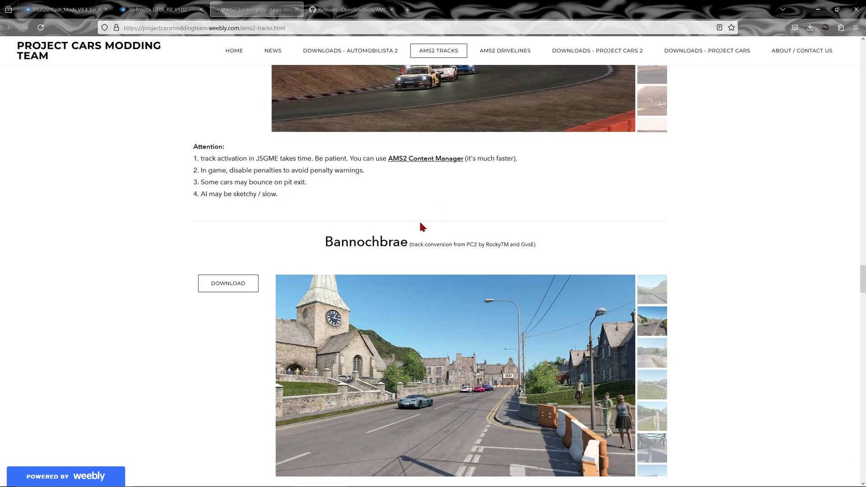
scroll(427, 226, down, 20)
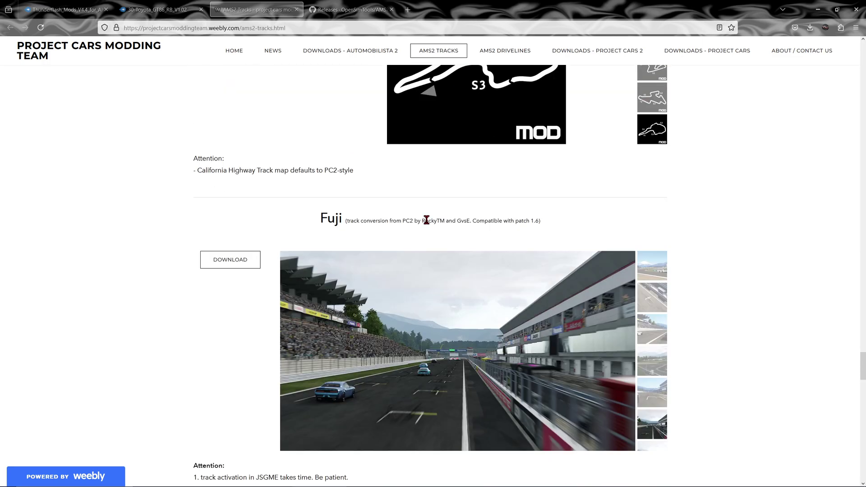
scroll(428, 225, down, 19)
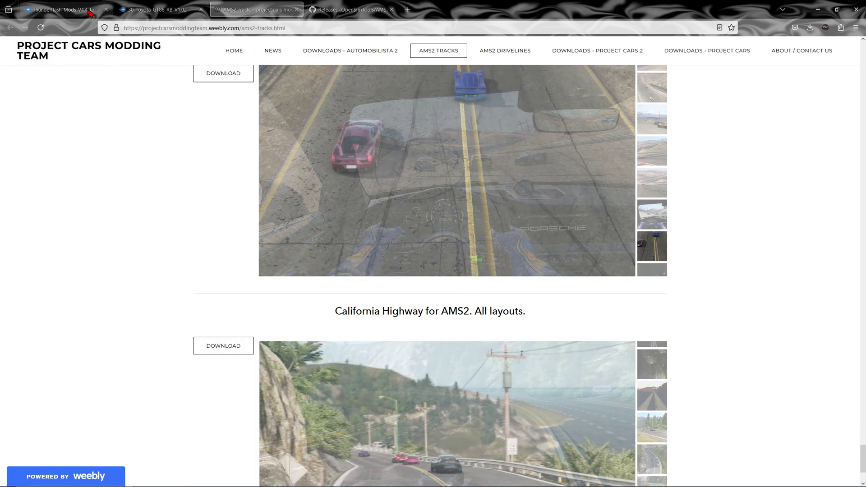
click(82, 11)
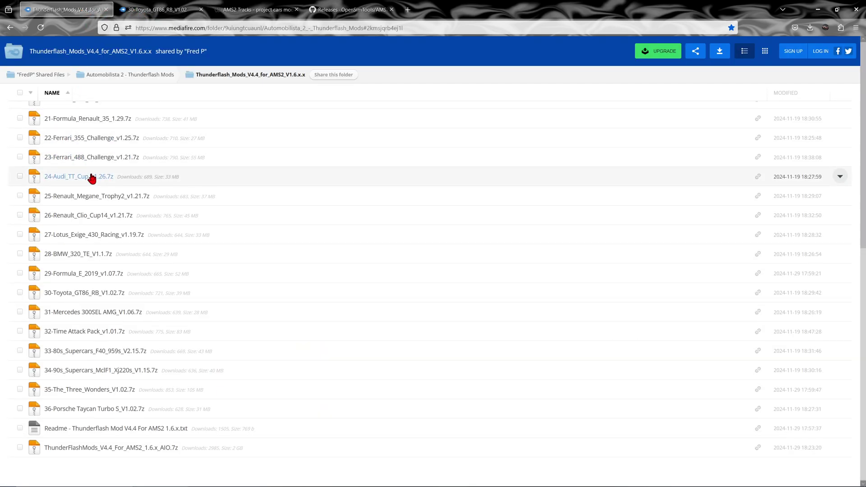
- Select the 01-Pack_GT3_v2.64.7z archive in the Thunderflash_Mods_V4.4 folder for download
scroll(92, 171, up, 10)
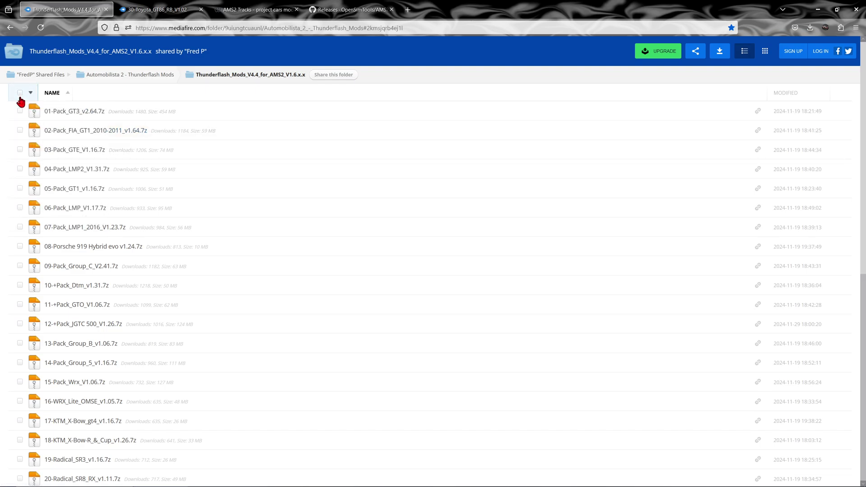
click(20, 111)
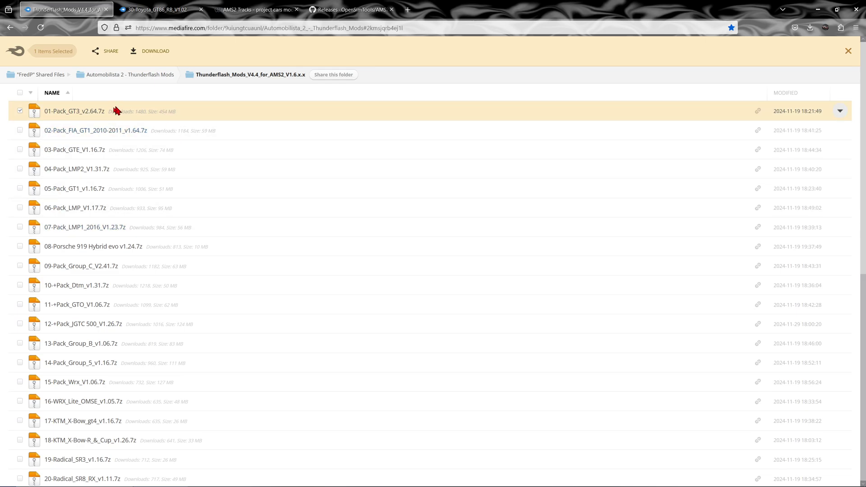
scroll(74, 203, down, 8)
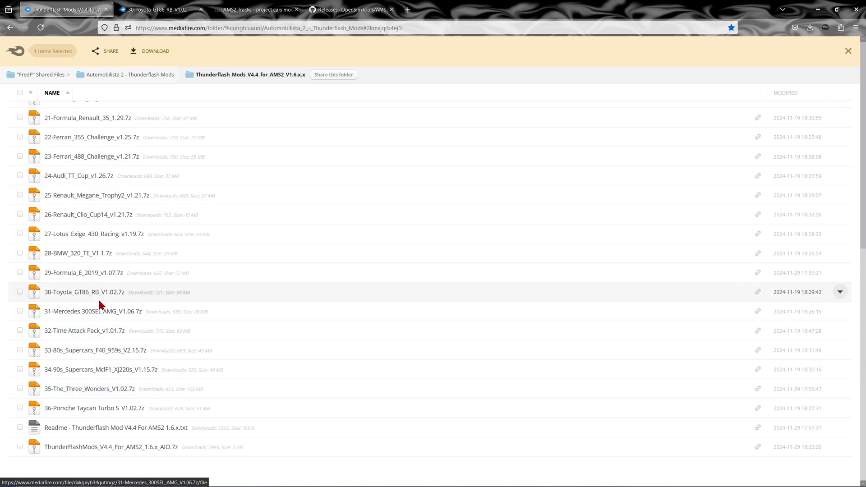
scroll(103, 309, up, 8)
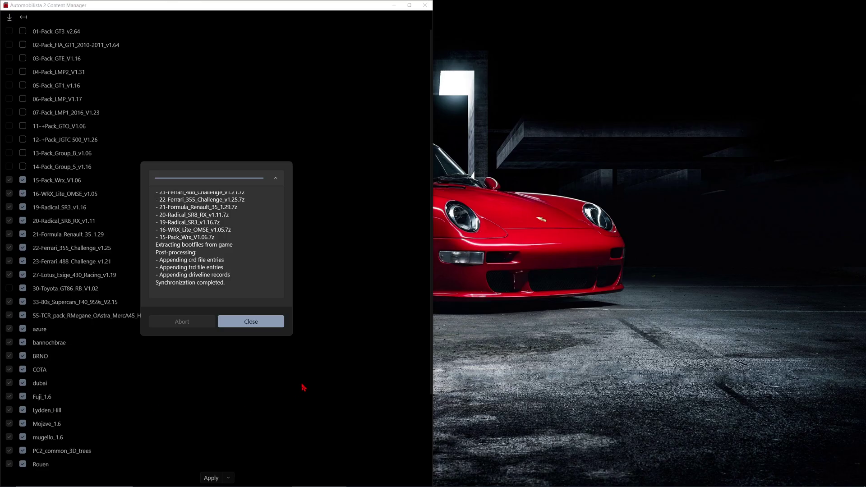
- Review the sync log and dismiss the 'Synchronization completed' report
scroll(235, 244, up, 10)
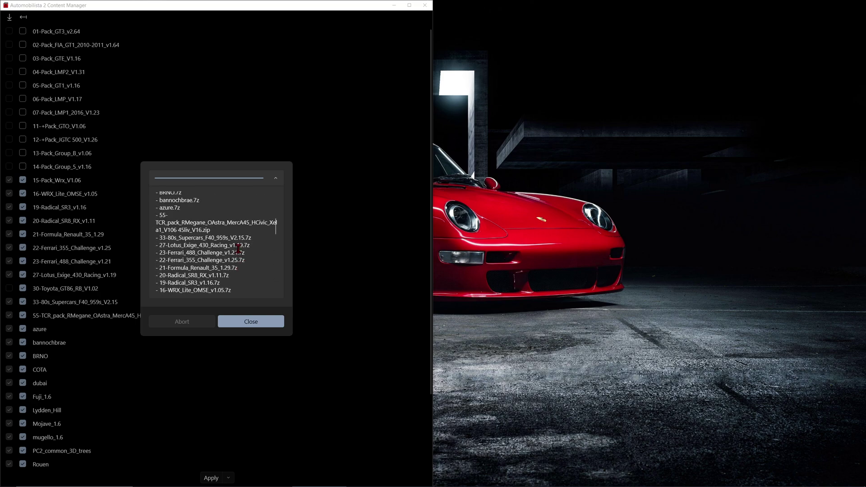
scroll(238, 246, down, 10)
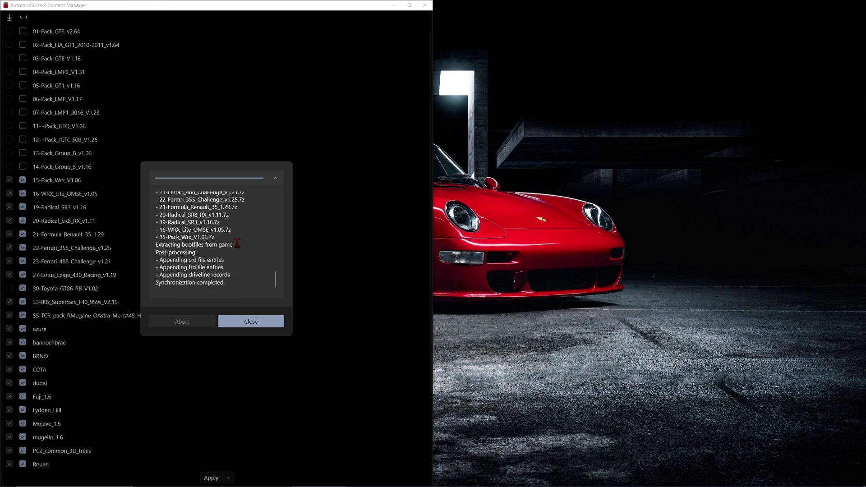
click(243, 323)
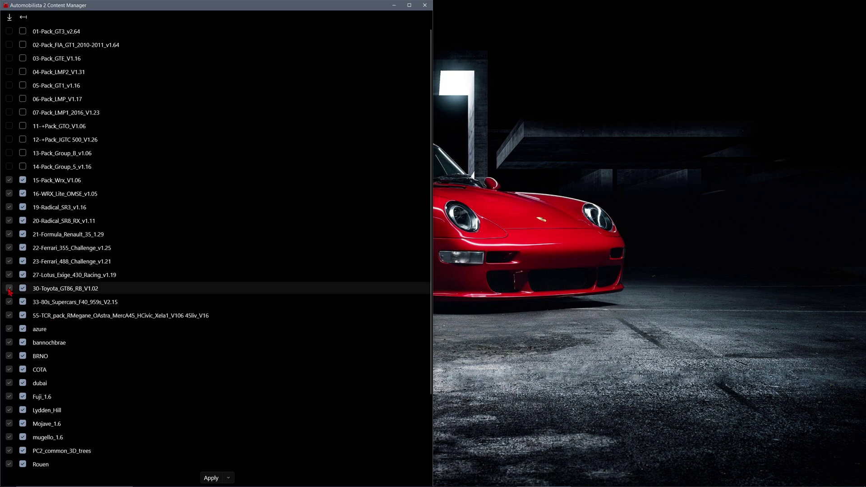
- Check the mod list, then close the Content Manager window
scroll(70, 316, down, 1)
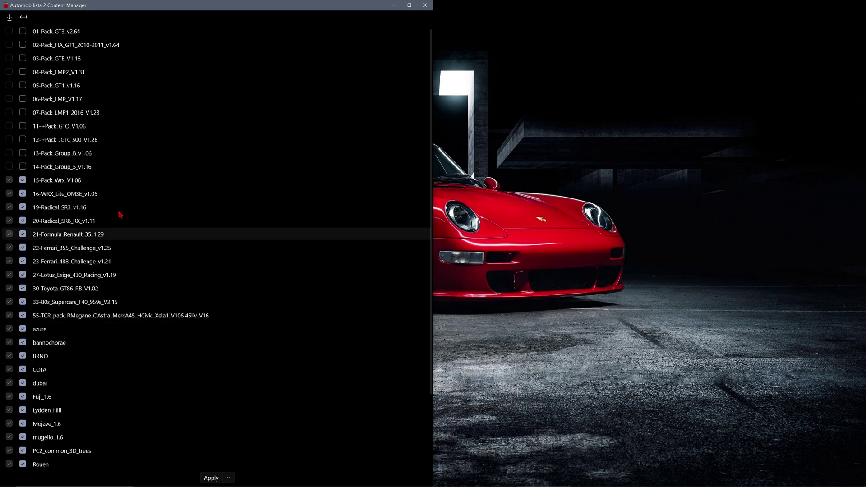
scroll(128, 282, down, 5)
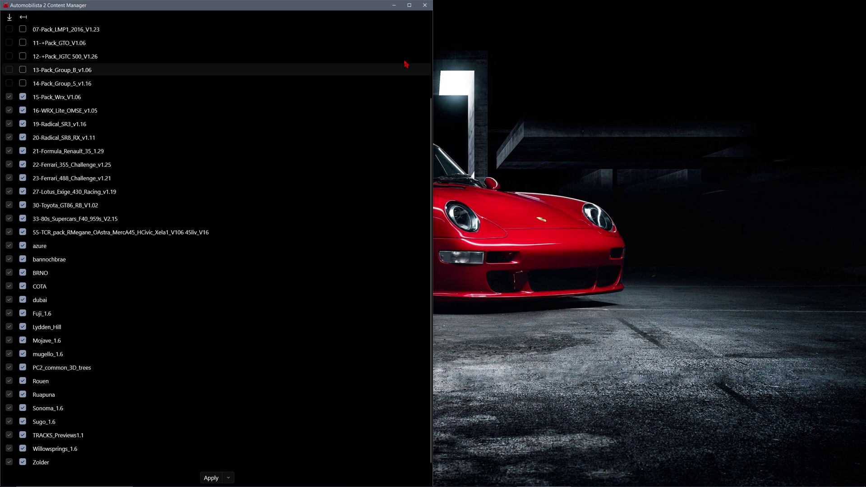
click(424, 5)
- Launch Automobilista 2 from the Steam taskbar jump list
mouse_move(385, 479)
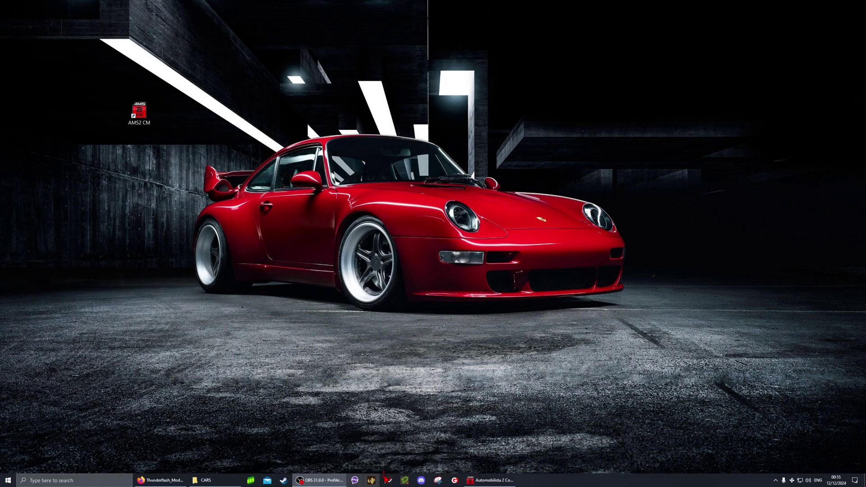
right_click(282, 482)
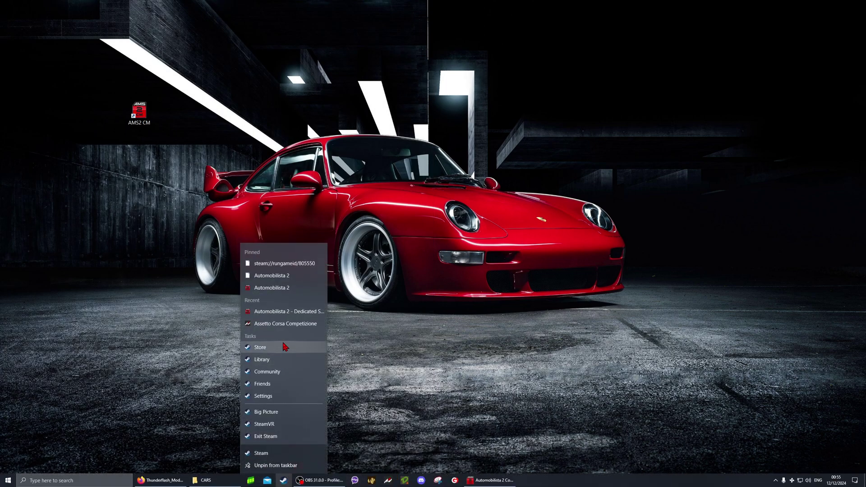
click(276, 288)
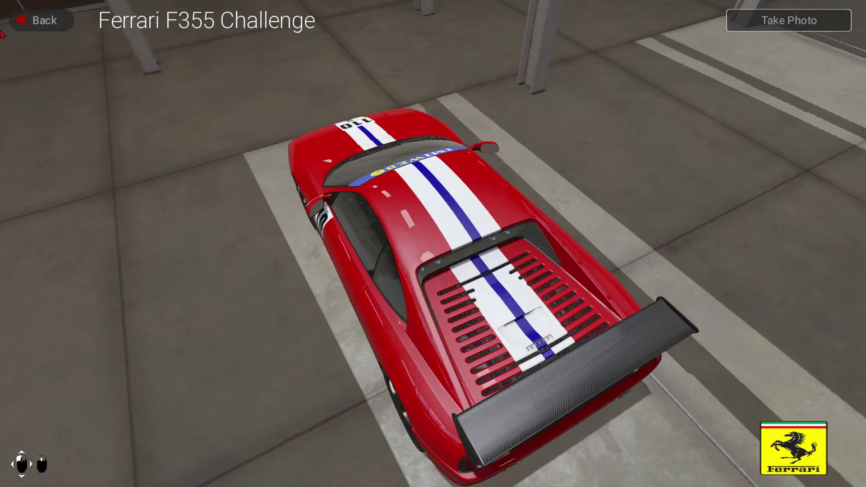
- Return from the showroom and browse the 80's Superstars cars, including the Ferrari F40
click(45, 26)
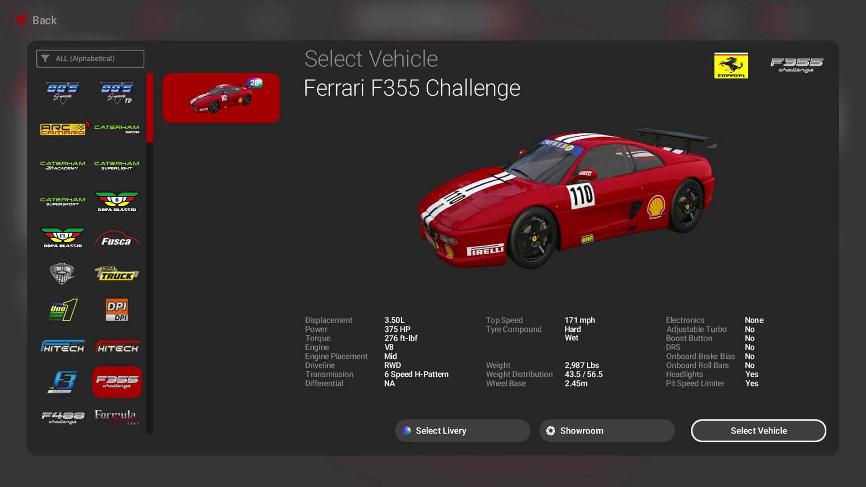
click(115, 98)
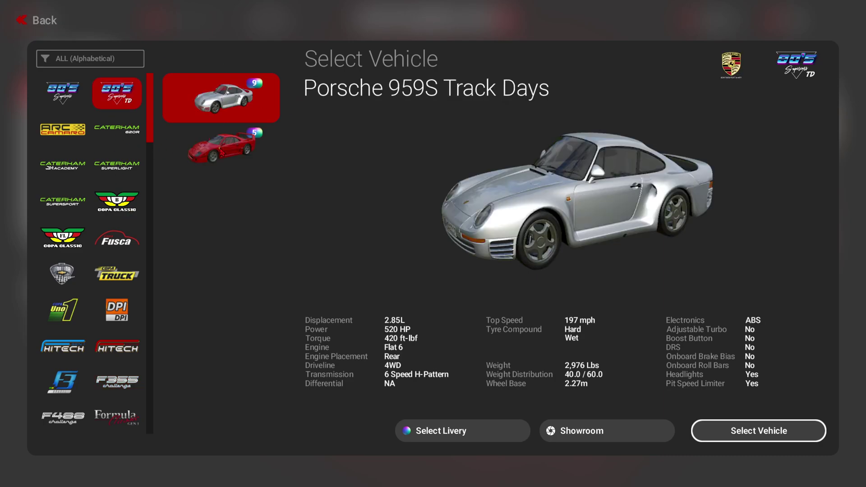
click(221, 145)
click(63, 93)
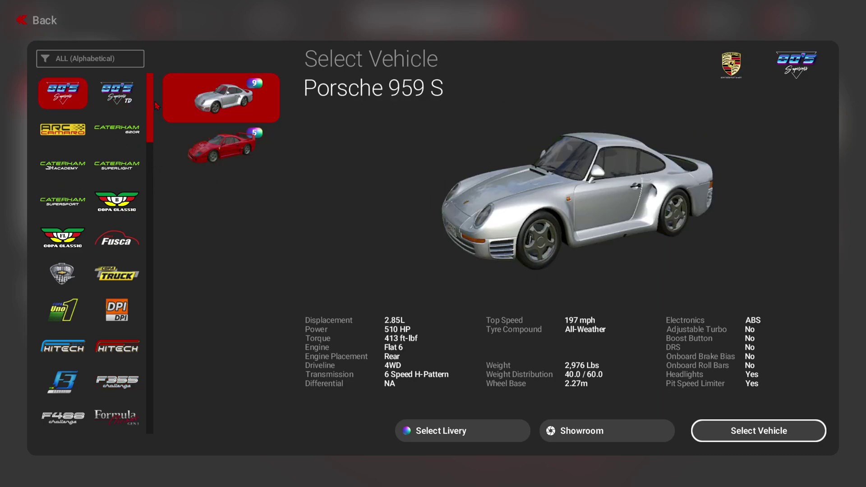
- View the Ferrari 488 Challenge (EU), Ferrari F355 Challenge and Formula Renault 3.5
scroll(119, 351, down, 2)
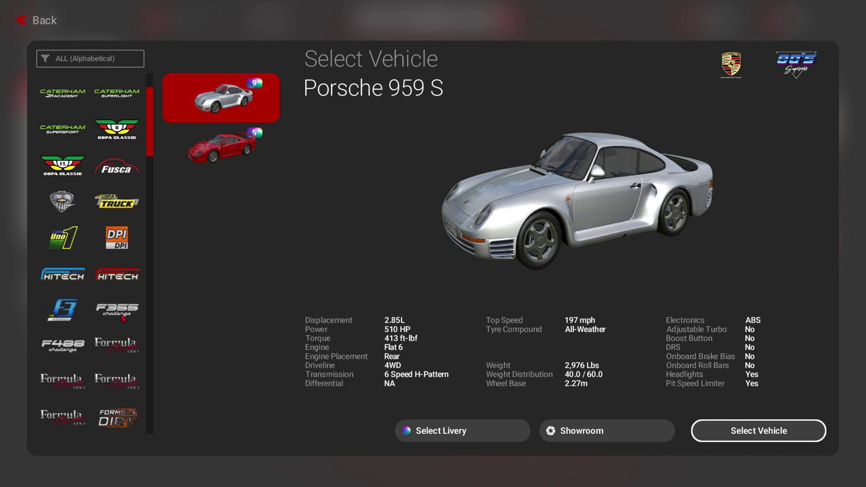
click(63, 345)
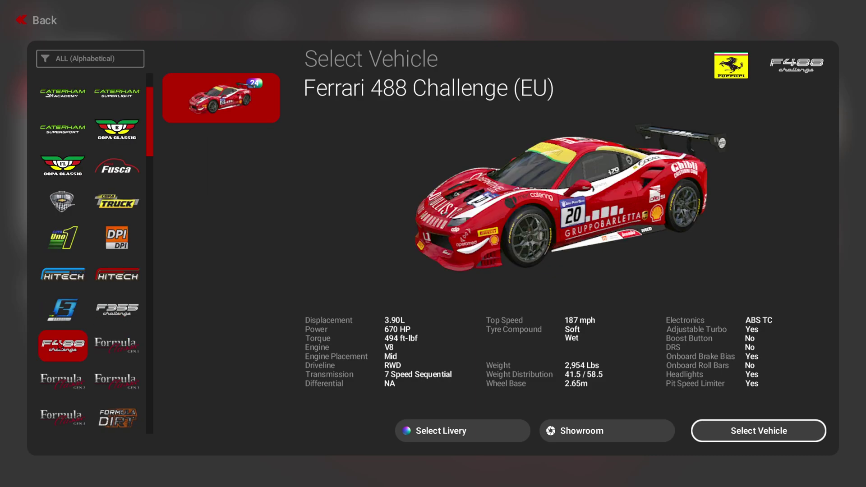
click(118, 312)
scroll(121, 317, down, 2)
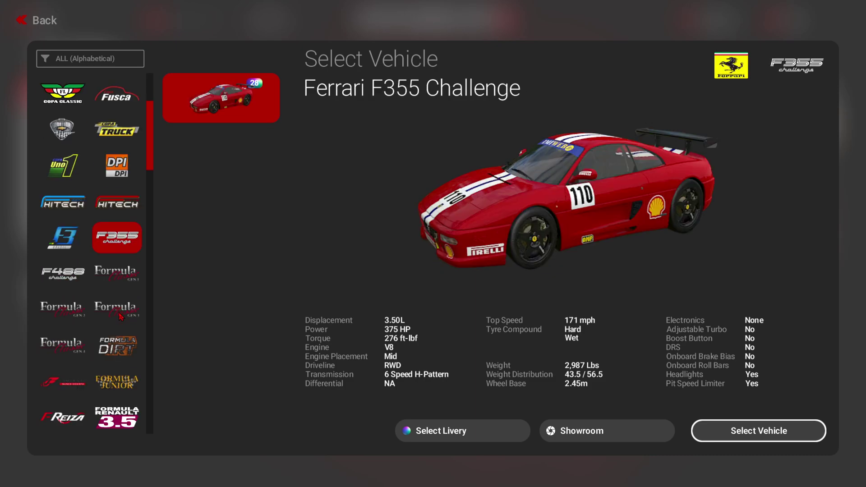
scroll(123, 331, down, 1)
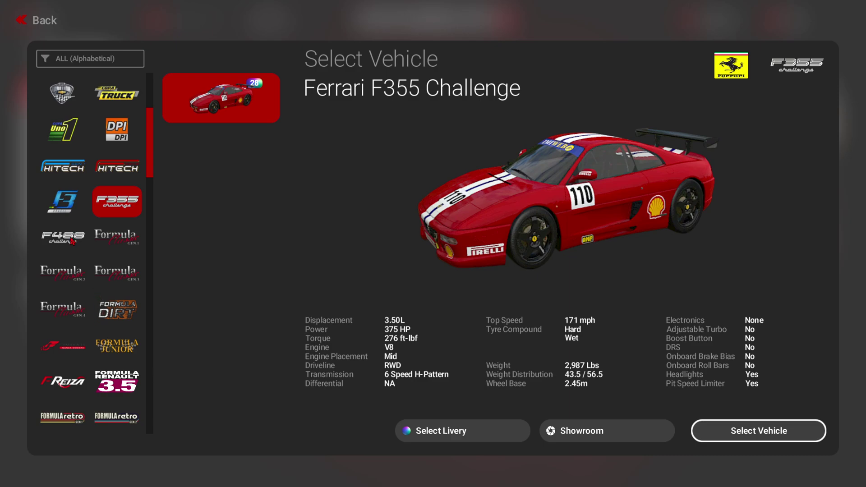
scroll(76, 293, down, 3)
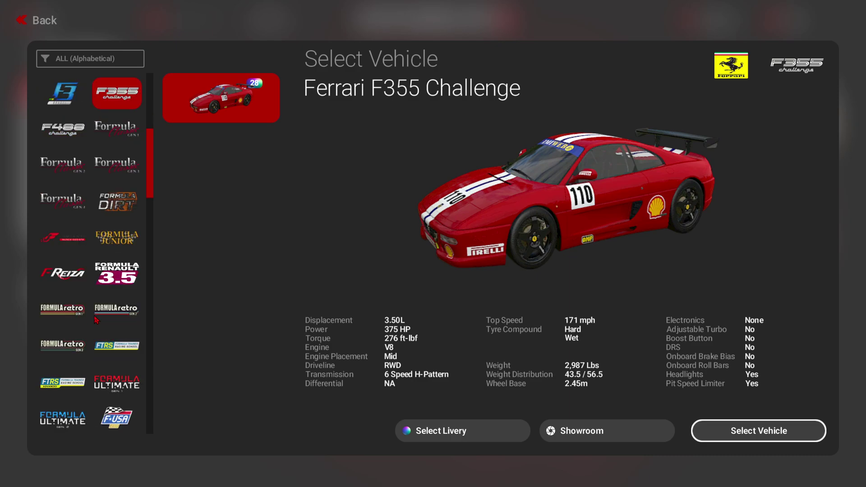
click(108, 272)
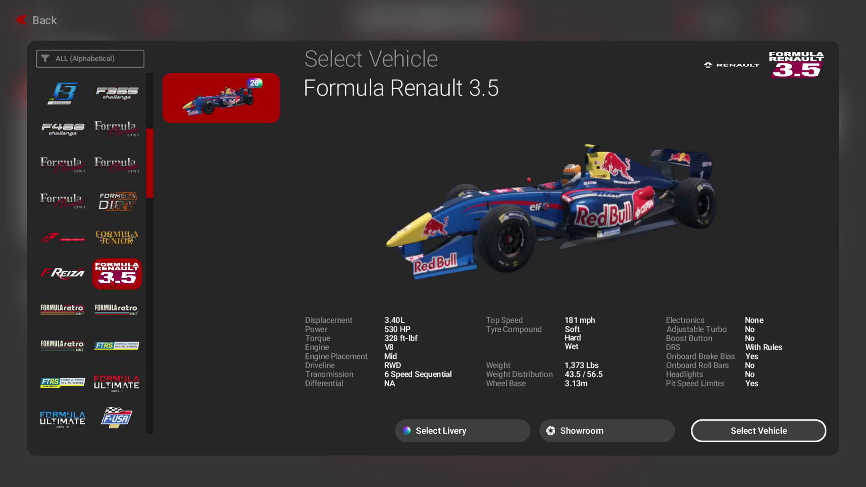
scroll(114, 284, up, 3)
scroll(121, 173, up, 1)
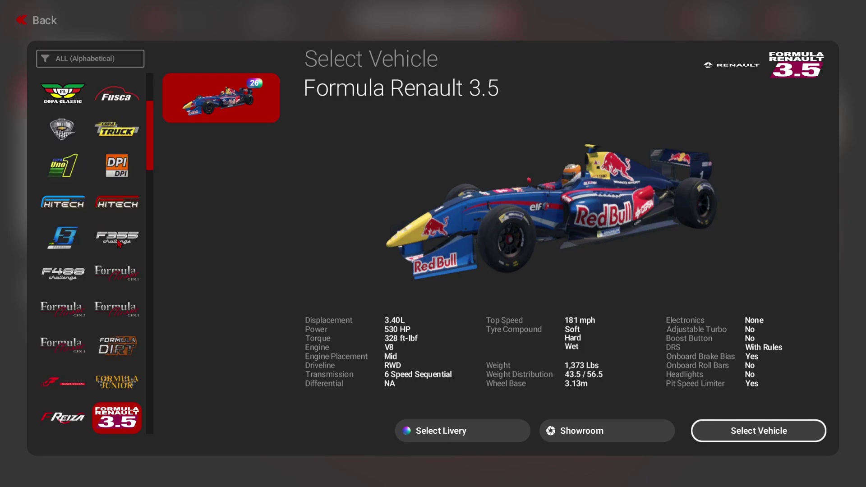